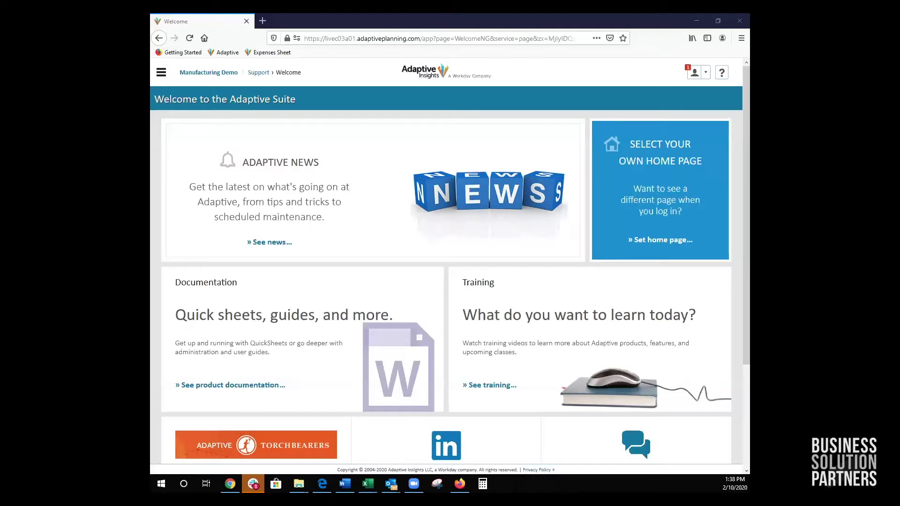
Open the Process Tracker overview from the main menu and choose Create Process
left_click(161, 75)
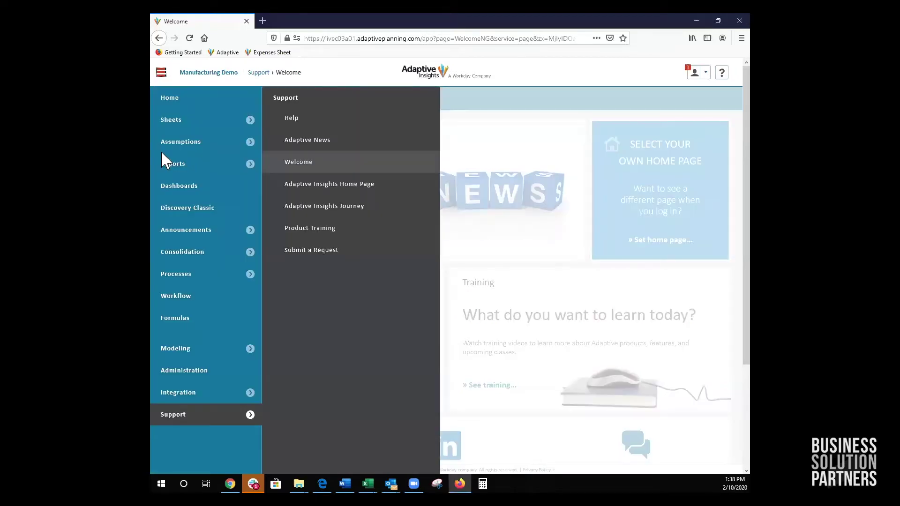
left_click(187, 277)
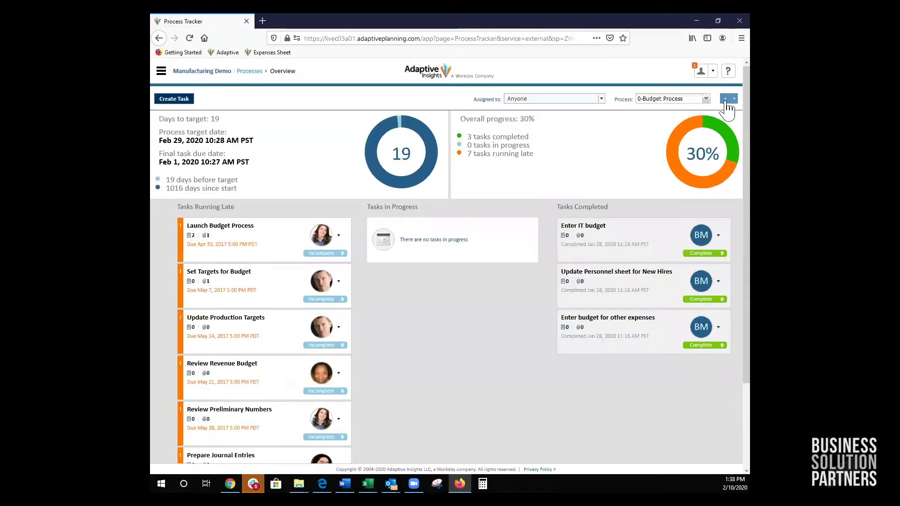
left_click(727, 99)
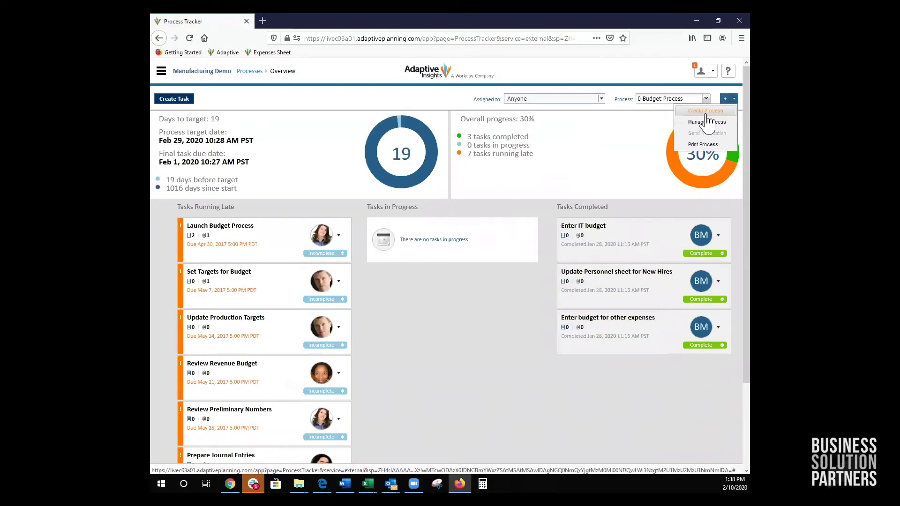
left_click(705, 112)
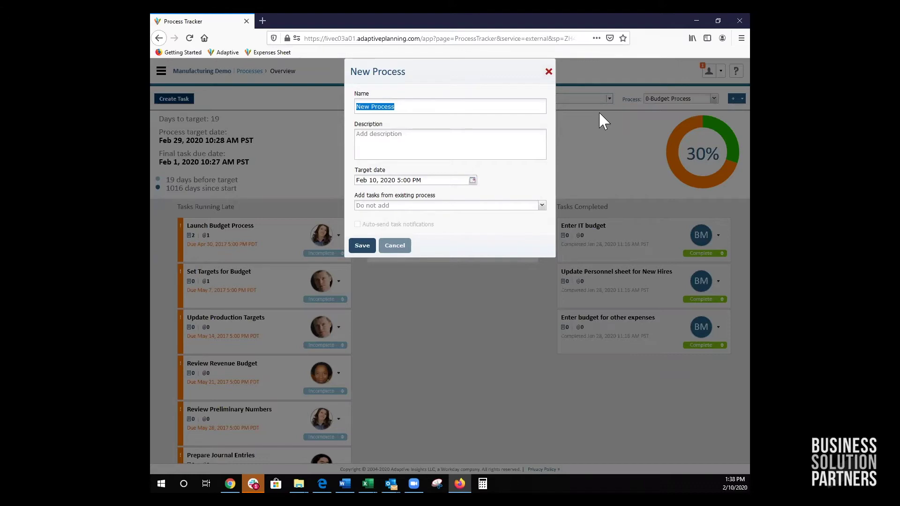
Save a process named '2021 Budget Process' with target date March 1, 2020
type("2021 ")
type("Budg")
type("et Pr")
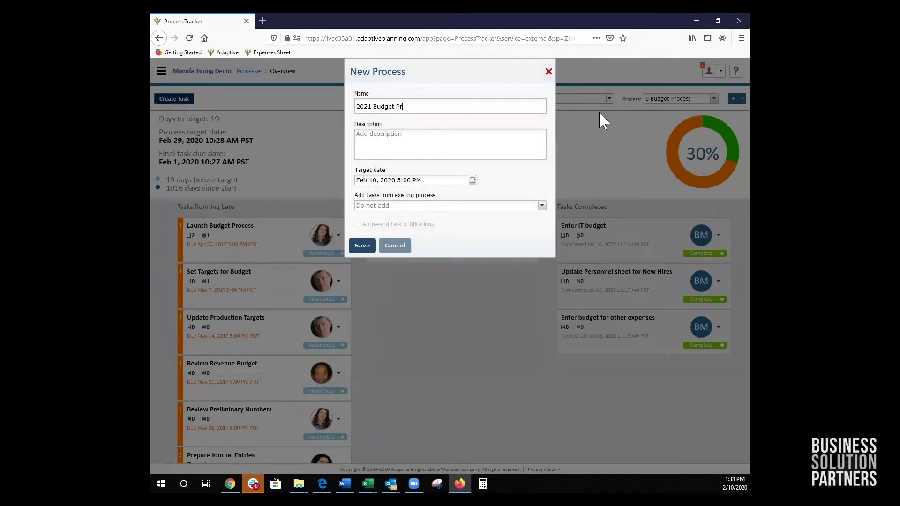
type("ocess")
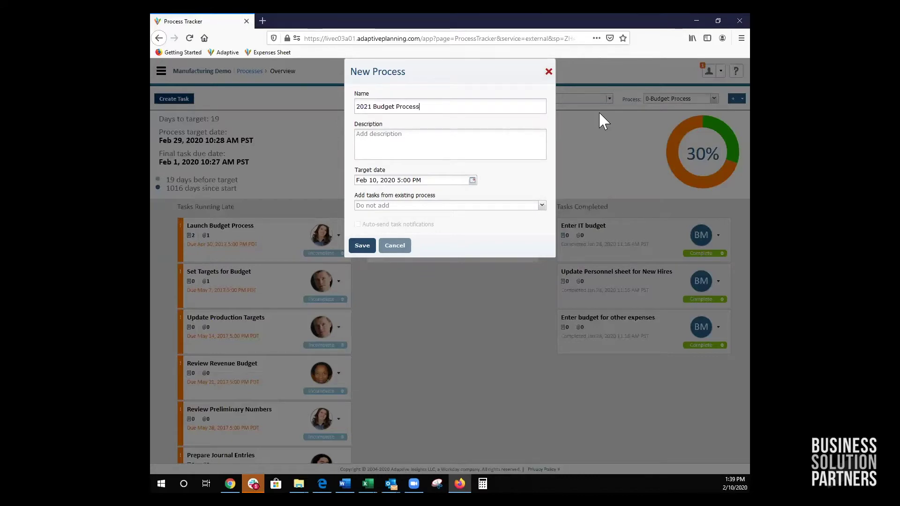
left_click(473, 181)
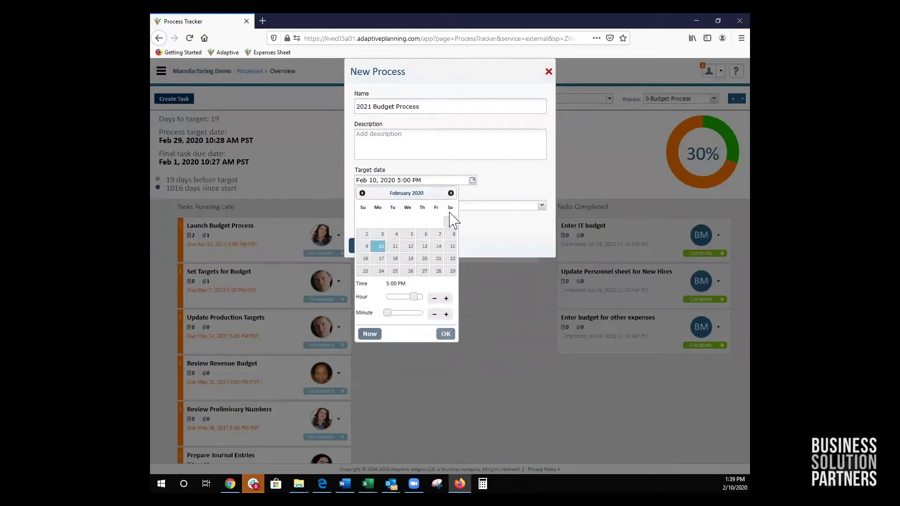
left_click(451, 194)
left_click(366, 222)
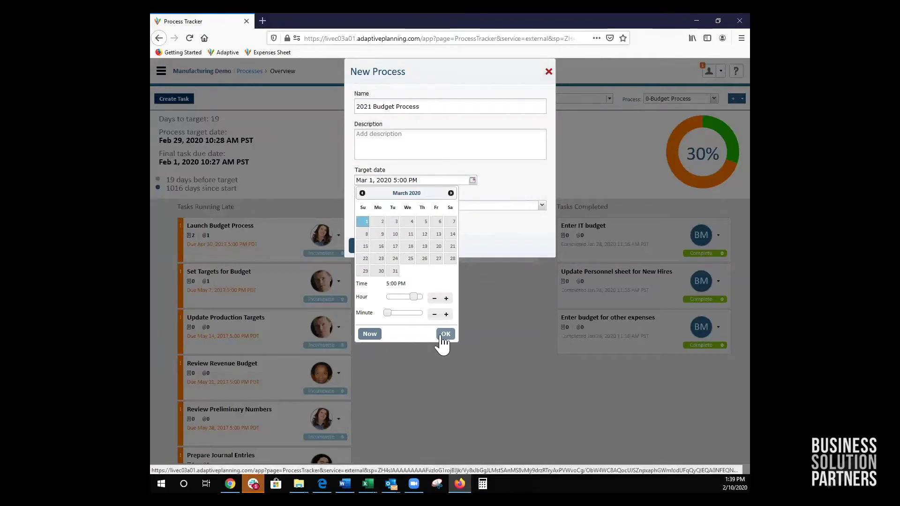
left_click(446, 334)
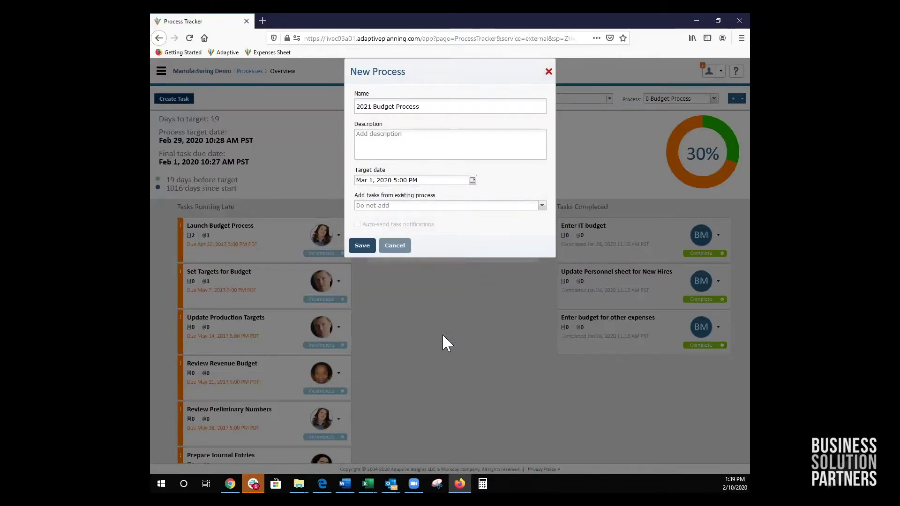
left_click(363, 252)
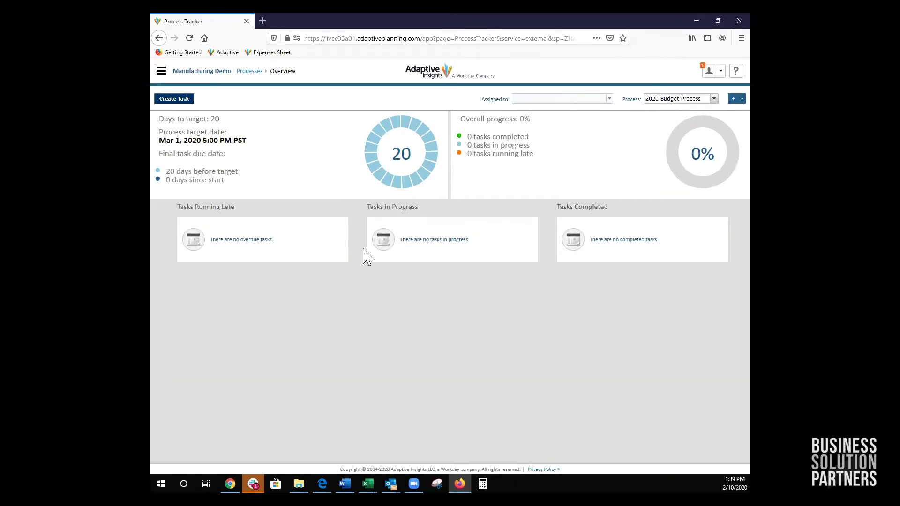
left_click(174, 99)
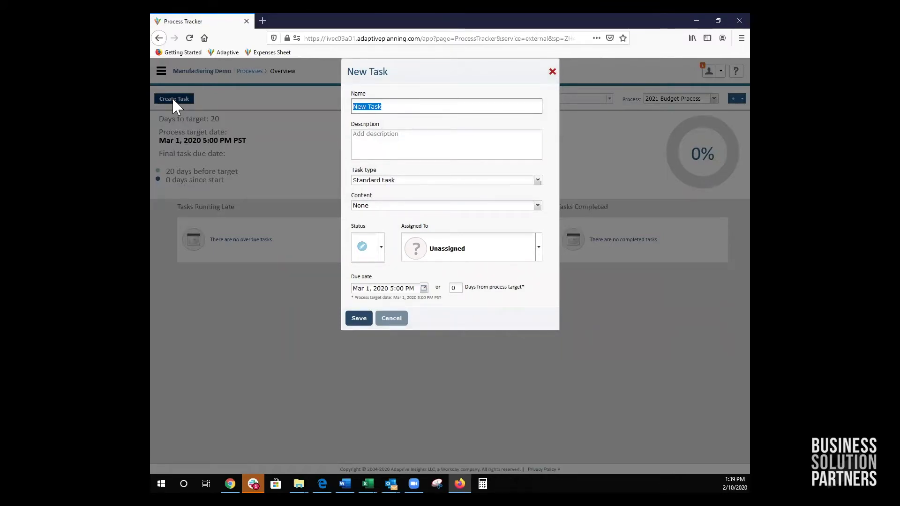
Save task 'Create Personnel Budget', assigned to the HR Manager and linked to the Personnel sheet
type("Create ")
type("Personnel Budget")
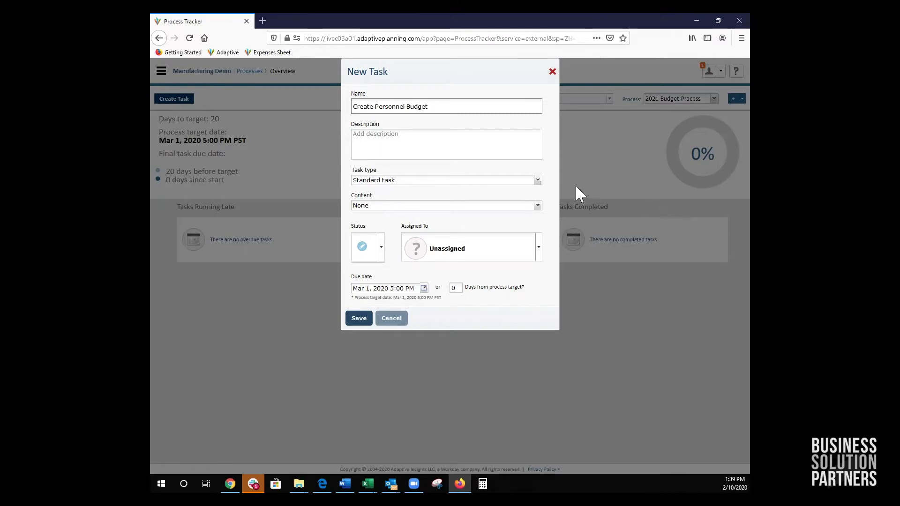
left_click(538, 207)
left_click(368, 230)
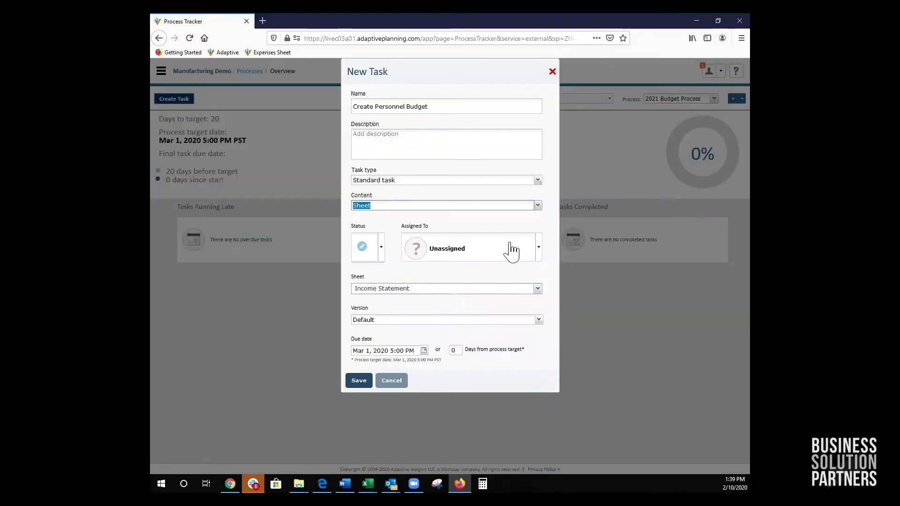
left_click(456, 253)
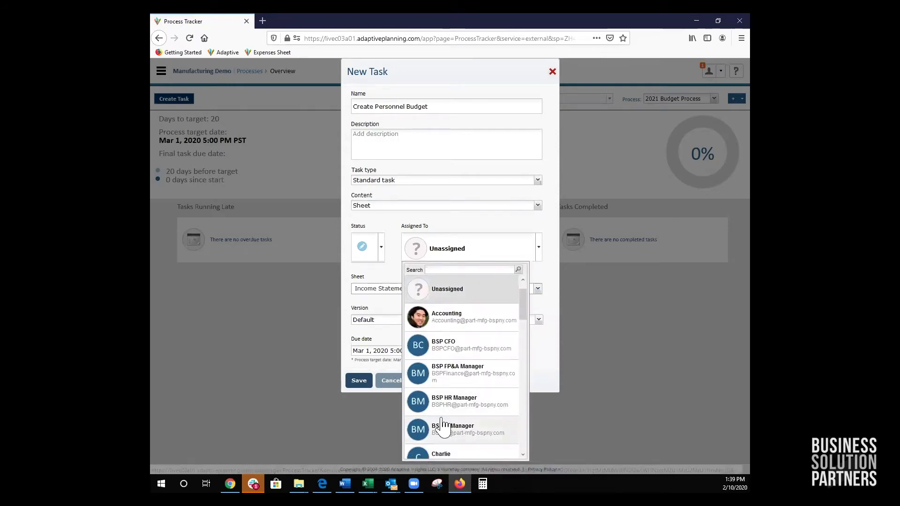
left_click(455, 403)
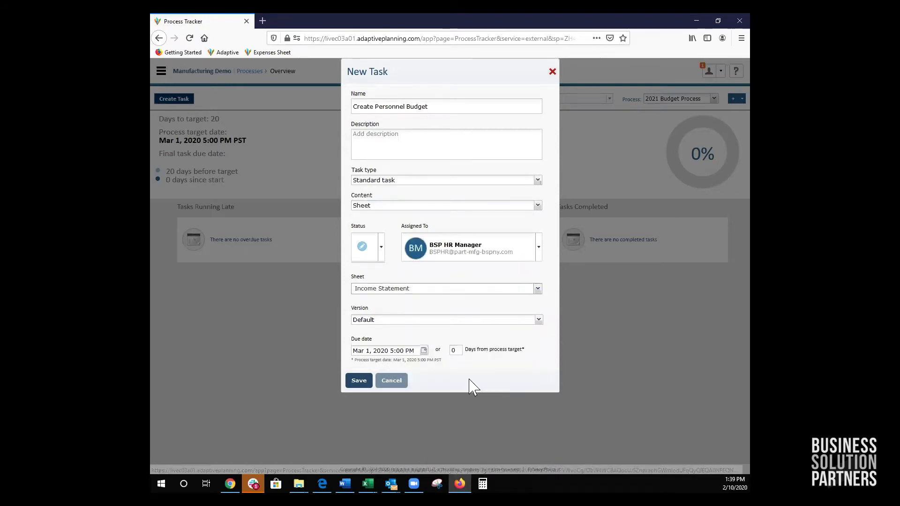
left_click(538, 290)
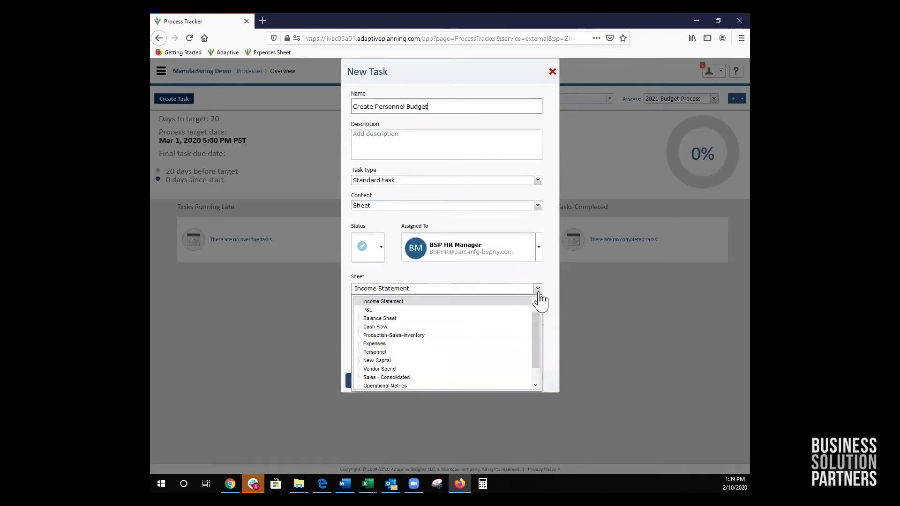
left_click(377, 352)
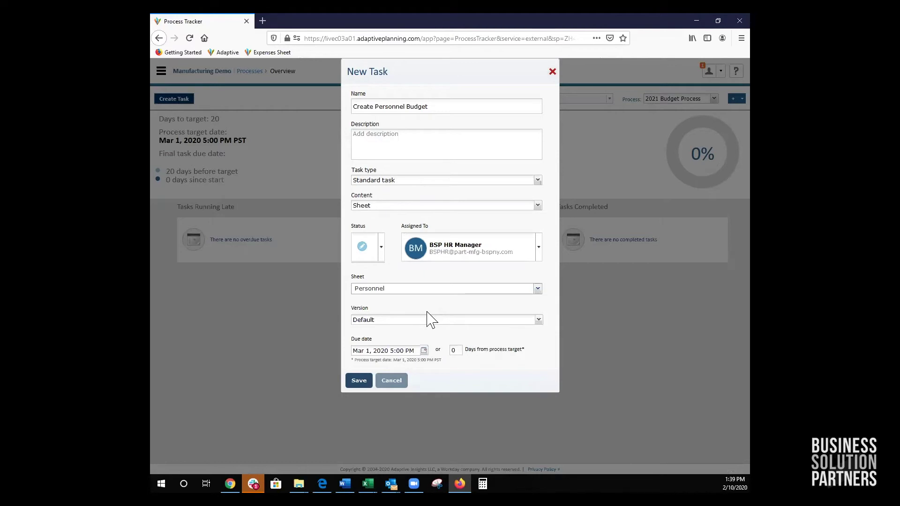
left_click(359, 382)
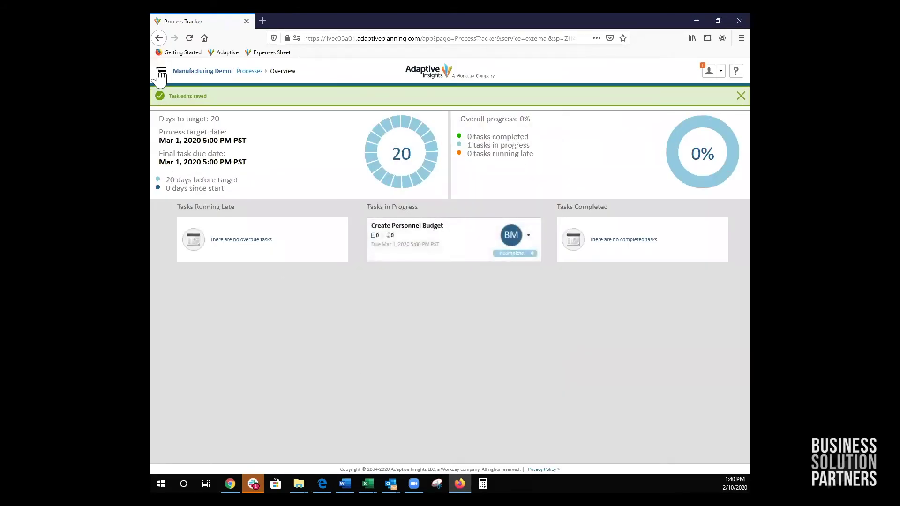
Choose Home in the main menu to load the Welcome to the Adaptive Suite page
left_click(162, 70)
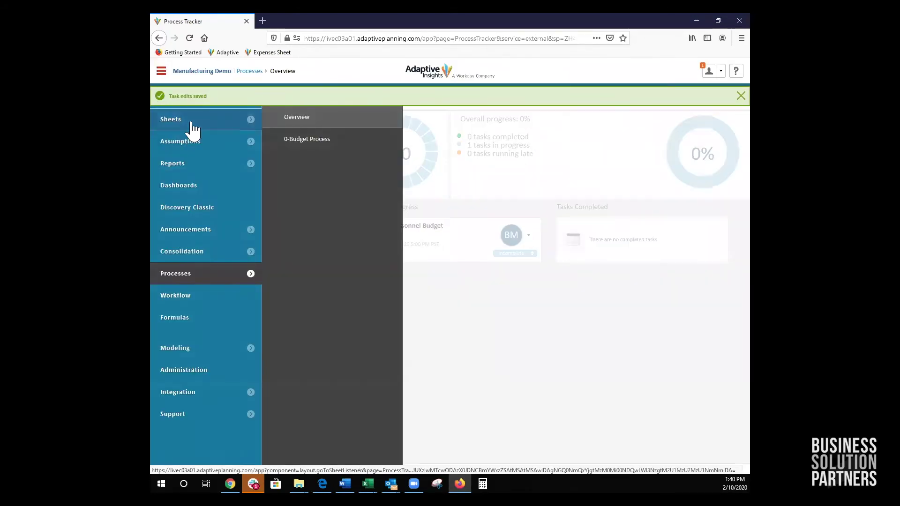
left_click(184, 99)
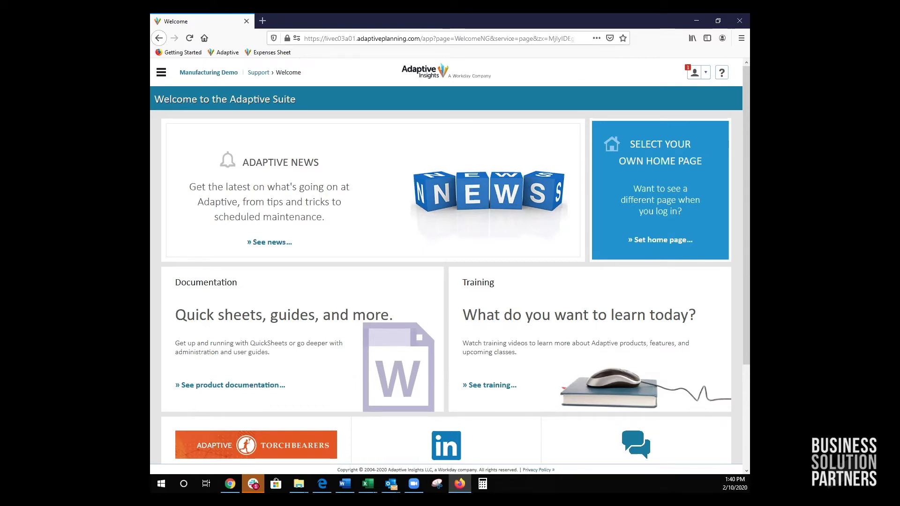
Open the 2021 Budget Process from the main navigation menu
left_click(161, 75)
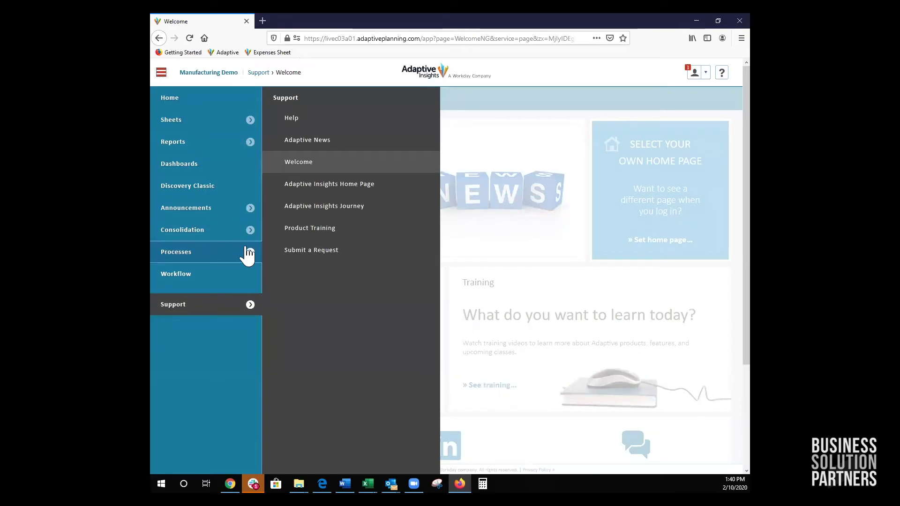
mouse_move(204, 252)
left_click(309, 150)
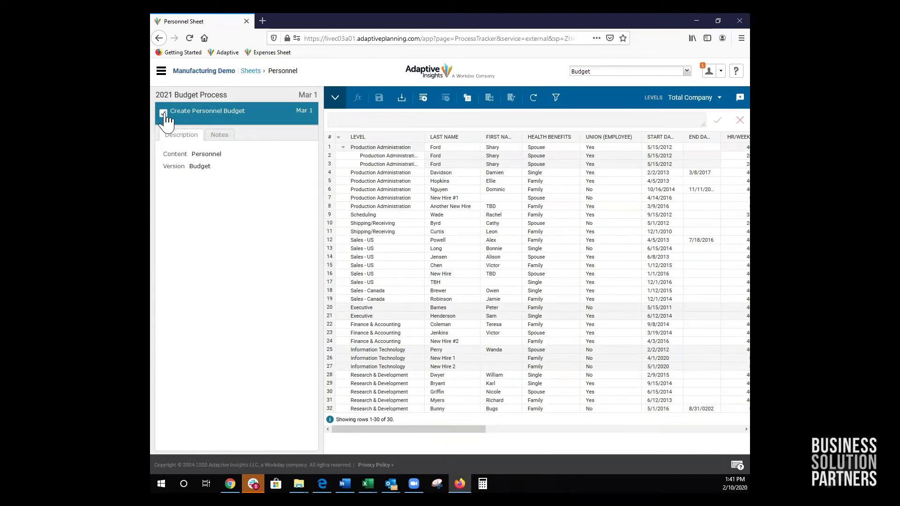
Post the note 'New Hires in Apr & May in IT dept' on the task's Notes tab
left_click(221, 135)
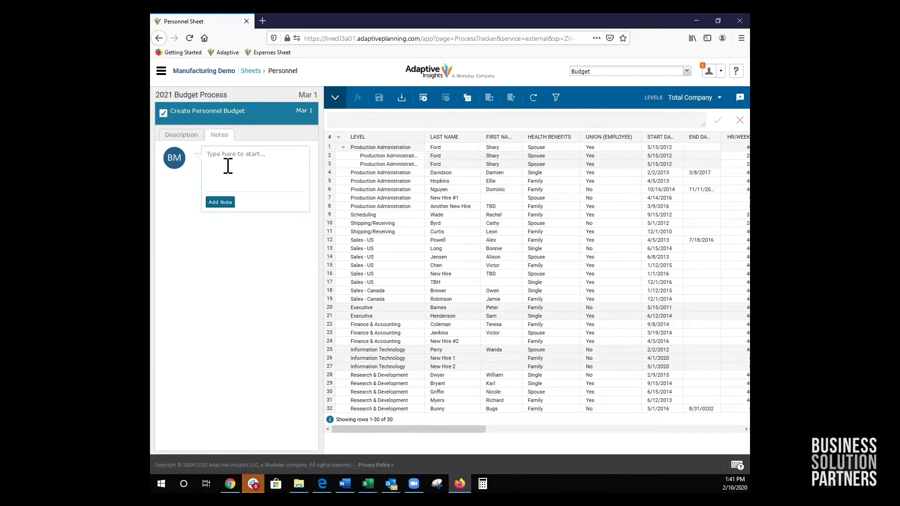
type("New ")
type("Hires")
type(" in Apr &")
type(" May in IT de")
type("pt")
left_click(221, 203)
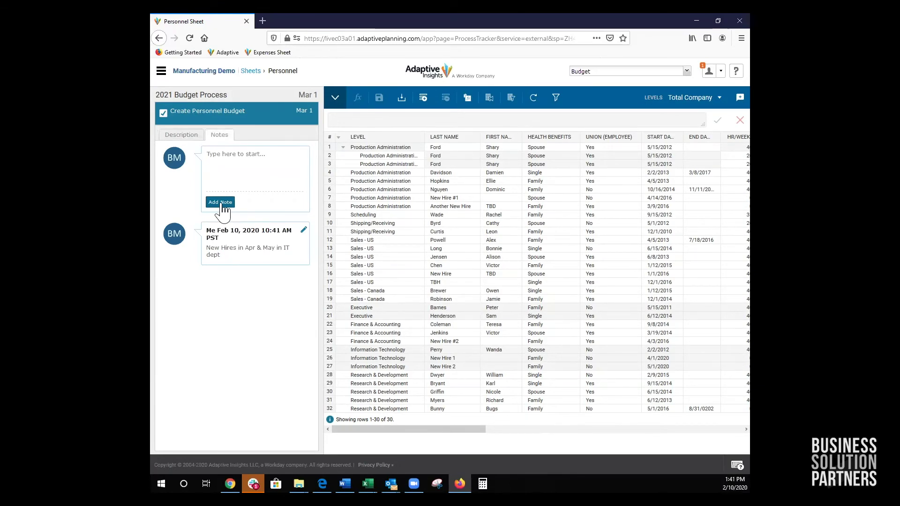
Open the Process Tracker overview and select 2021 Budget Process in the Process dropdown
left_click(161, 71)
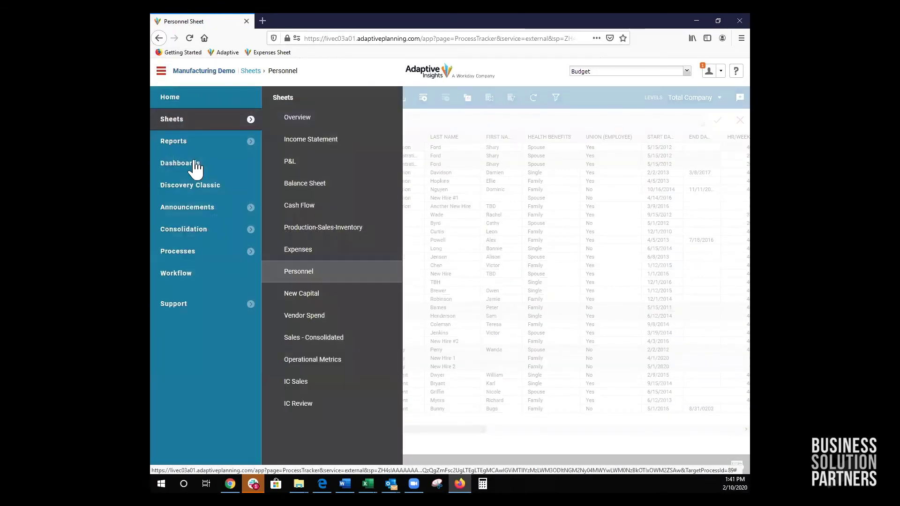
left_click(193, 252)
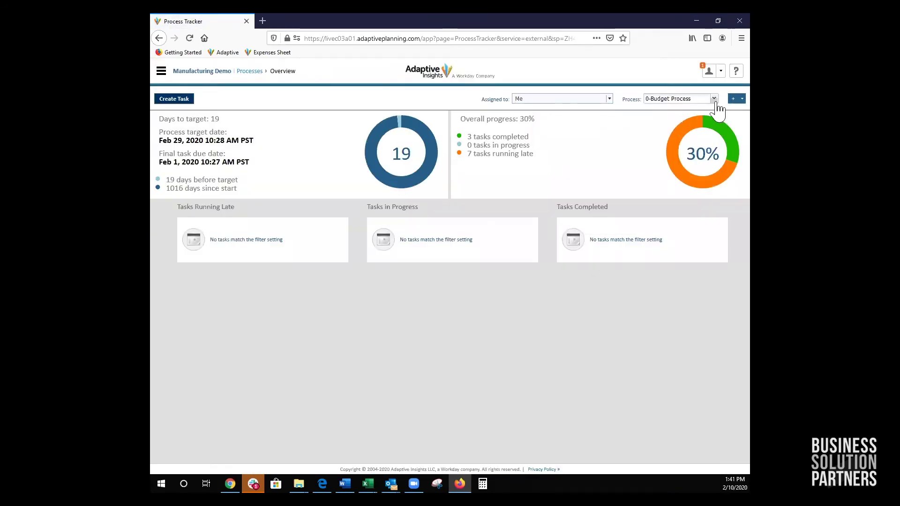
left_click(714, 99)
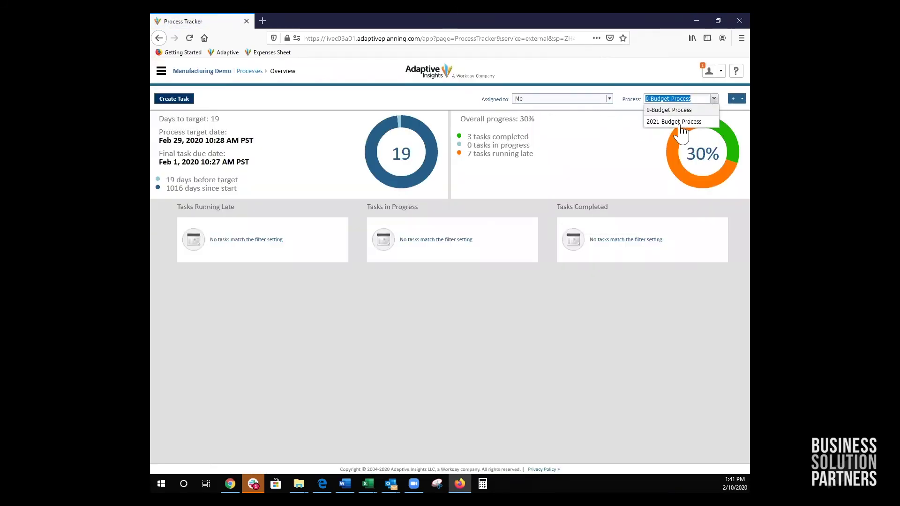
left_click(677, 122)
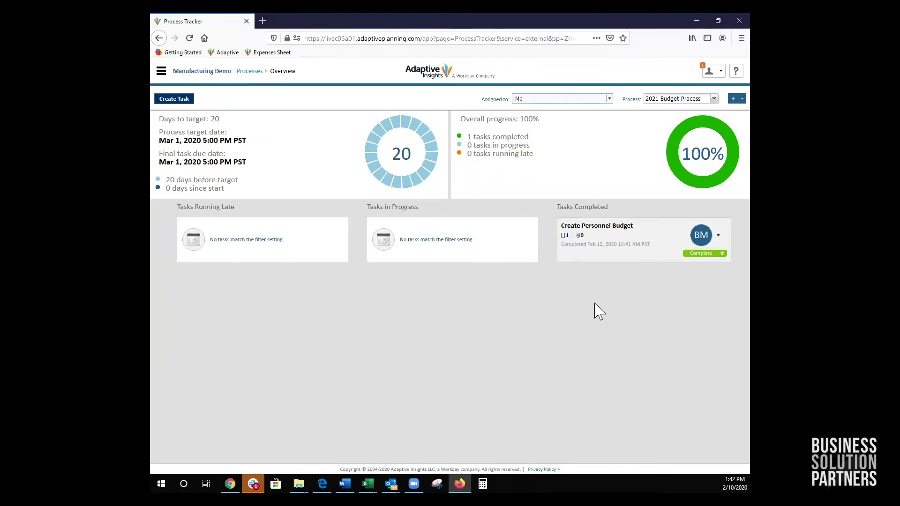
mouse_move(619, 240)
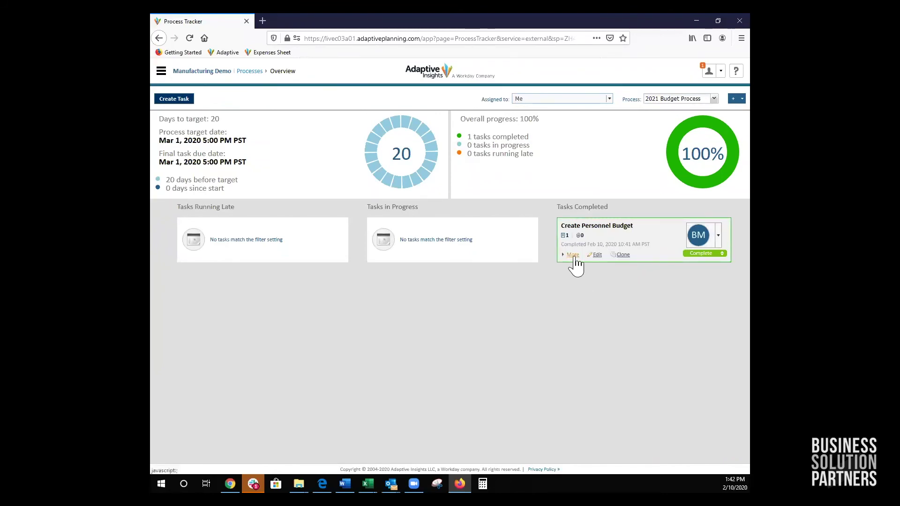
left_click(573, 255)
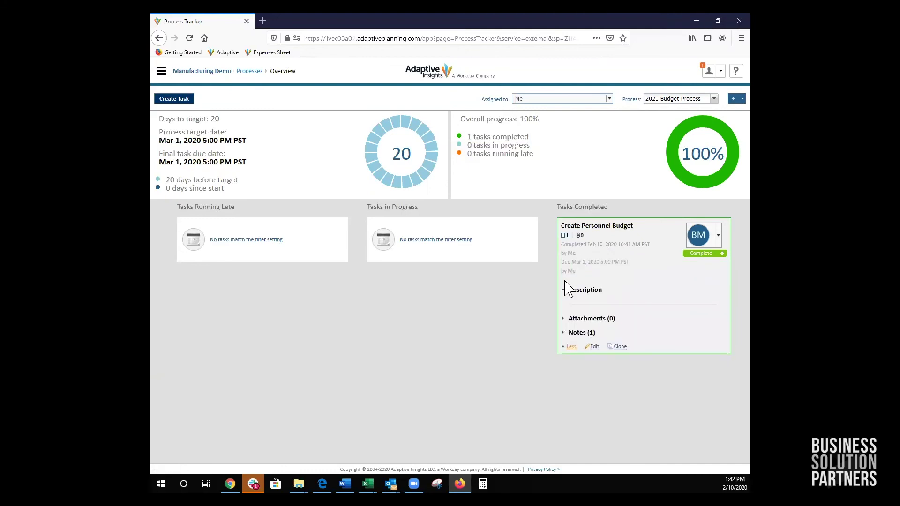
left_click(572, 334)
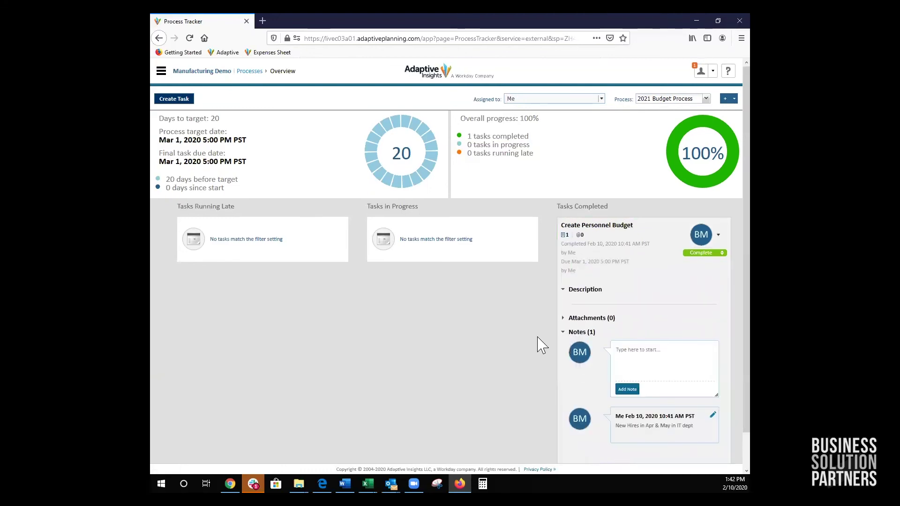
scroll(539, 345, "down", 2)
mouse_move(643, 308)
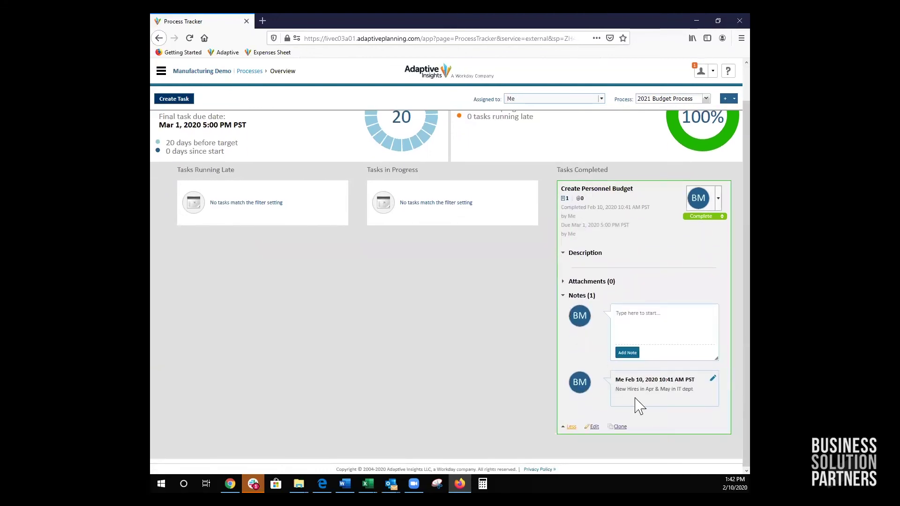
left_click(571, 428)
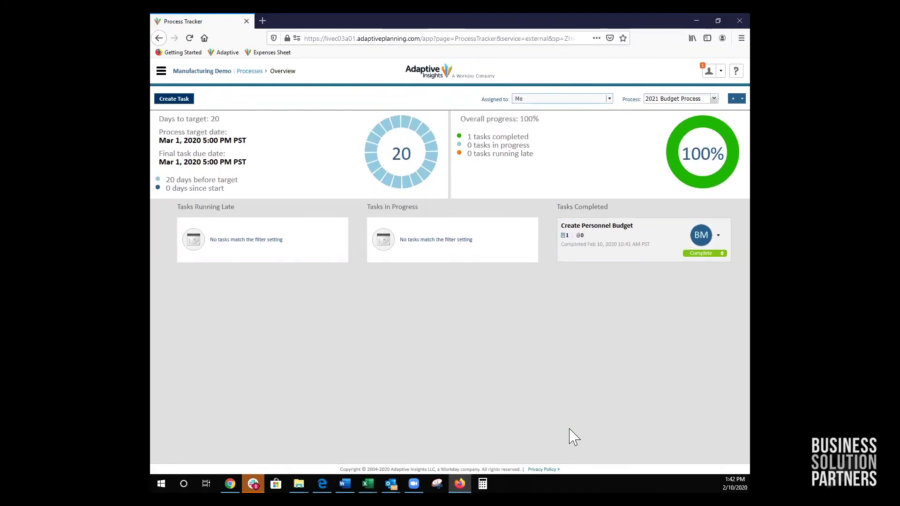